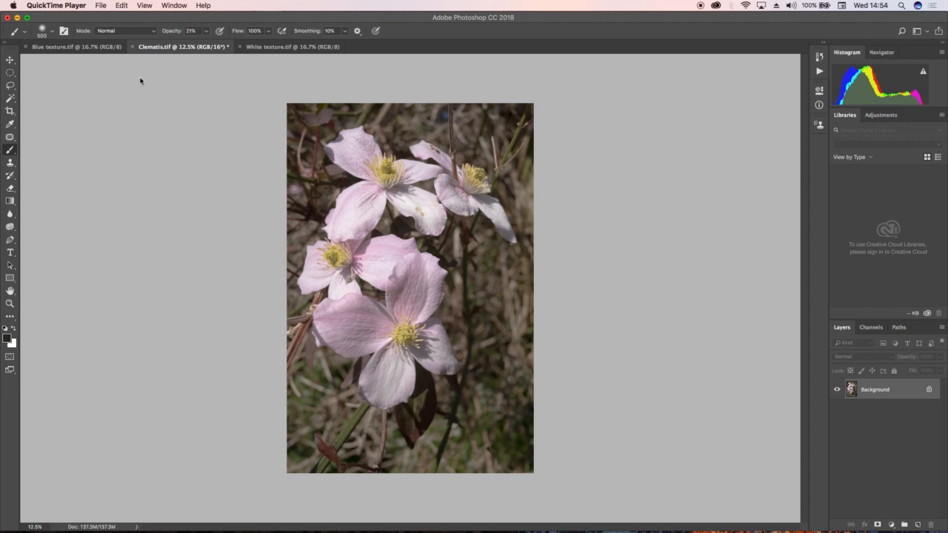
- Look over the Blue texture.tif and White texture.tif images, ending back on Clematis.tif
{"action": "left_click", "coordinate": [77, 50]}
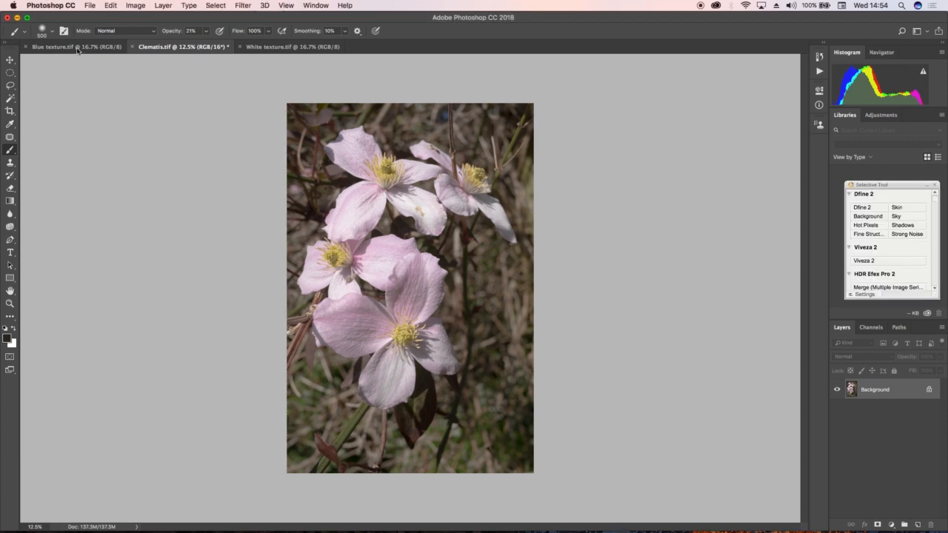
{"action": "left_click", "coordinate": [77, 50]}
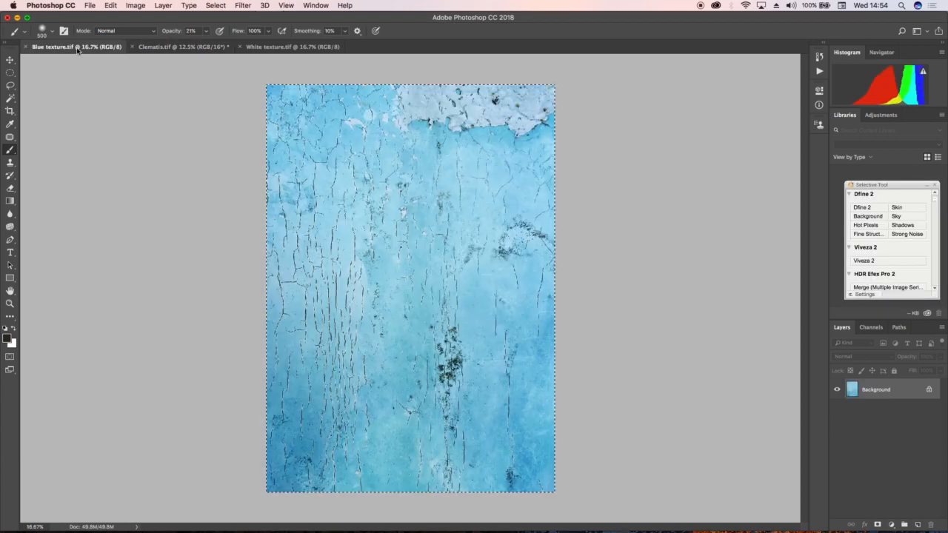
{"action": "left_click", "coordinate": [279, 49]}
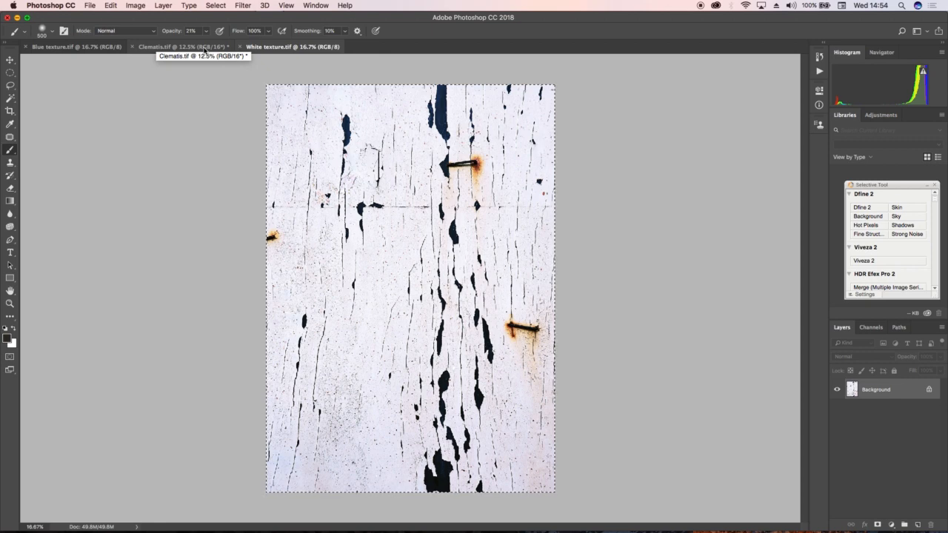
{"action": "left_click", "coordinate": [206, 49]}
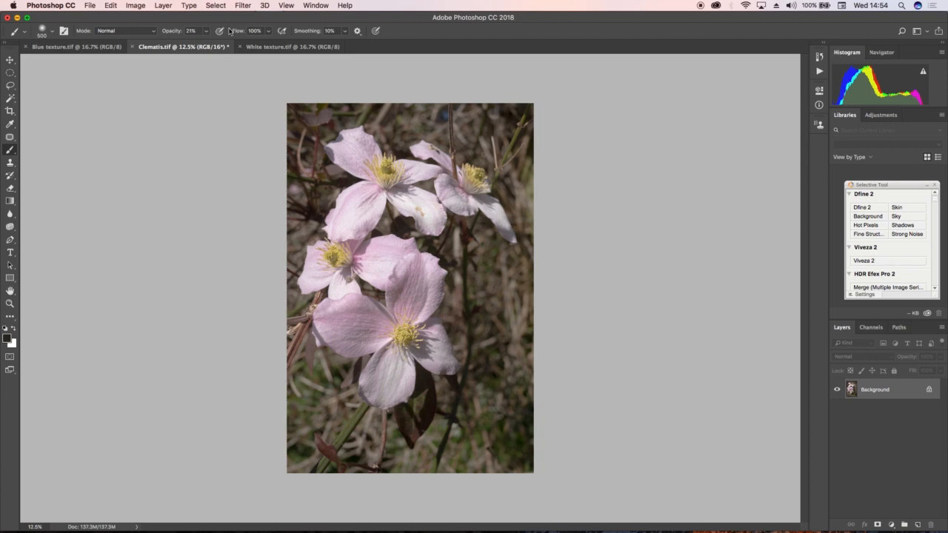
- Duplicate the Background layer of Clematis.tif within the same document, keeping the name Background copy
{"action": "left_click", "coordinate": [165, 7]}
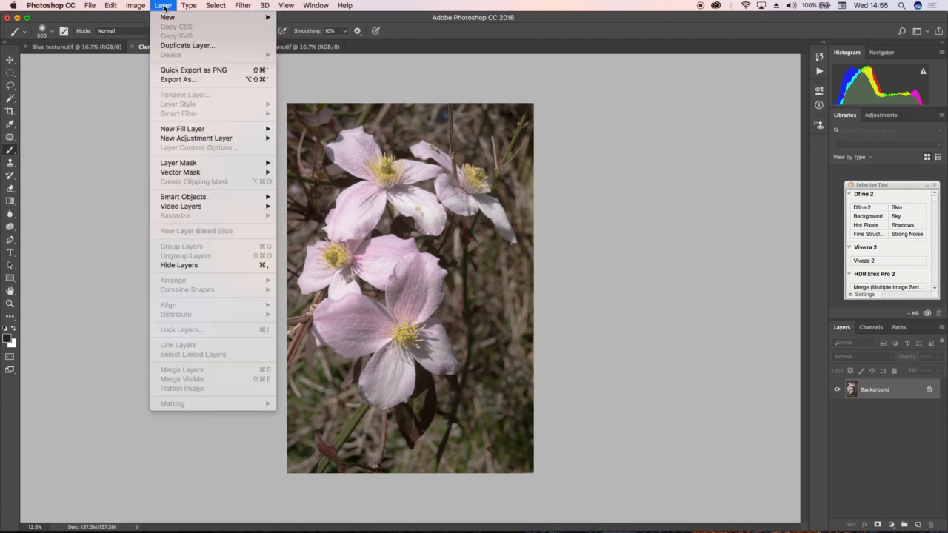
{"action": "left_click", "coordinate": [170, 51]}
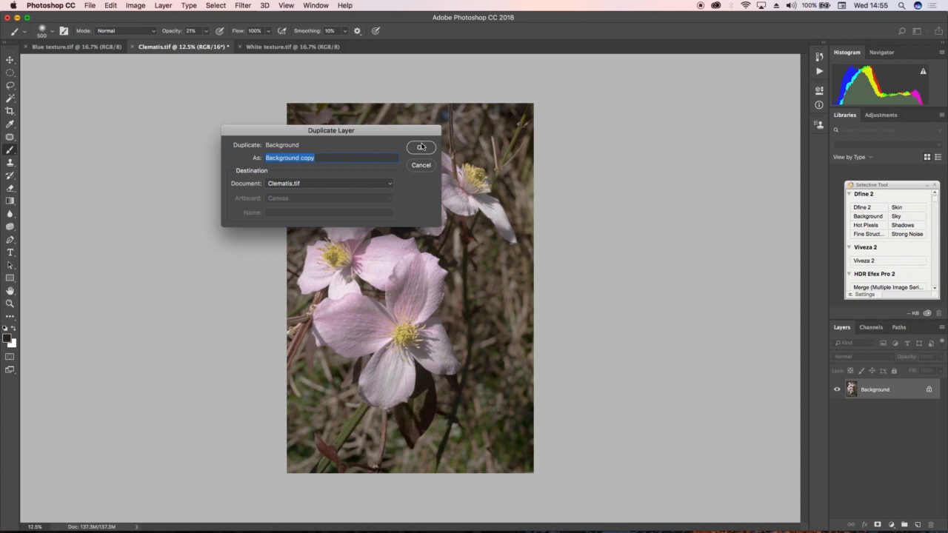
{"action": "left_click", "coordinate": [421, 147]}
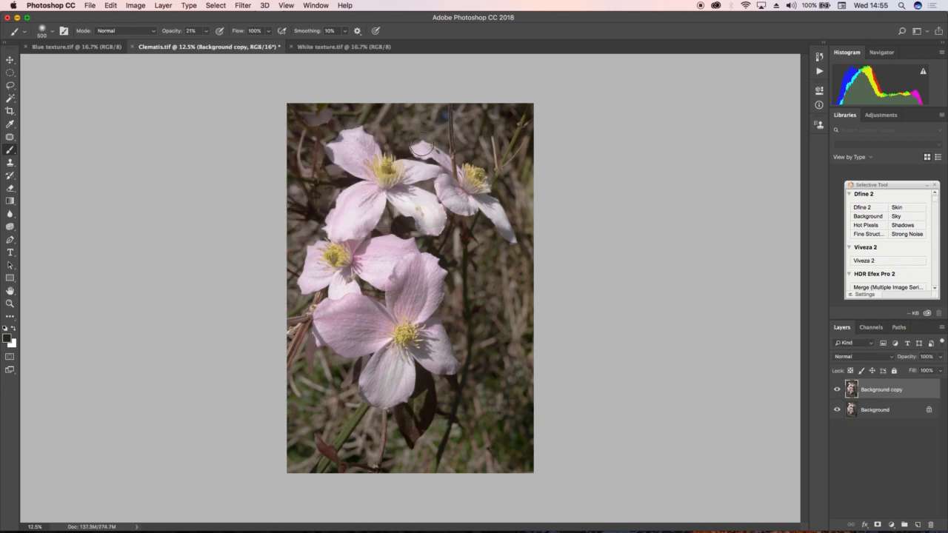
- Apply a Gaussian Blur with a radius of 70.7 pixels to the Background copy layer
{"action": "left_click", "coordinate": [242, 7]}
{"action": "mouse_move", "coordinate": [251, 124]}
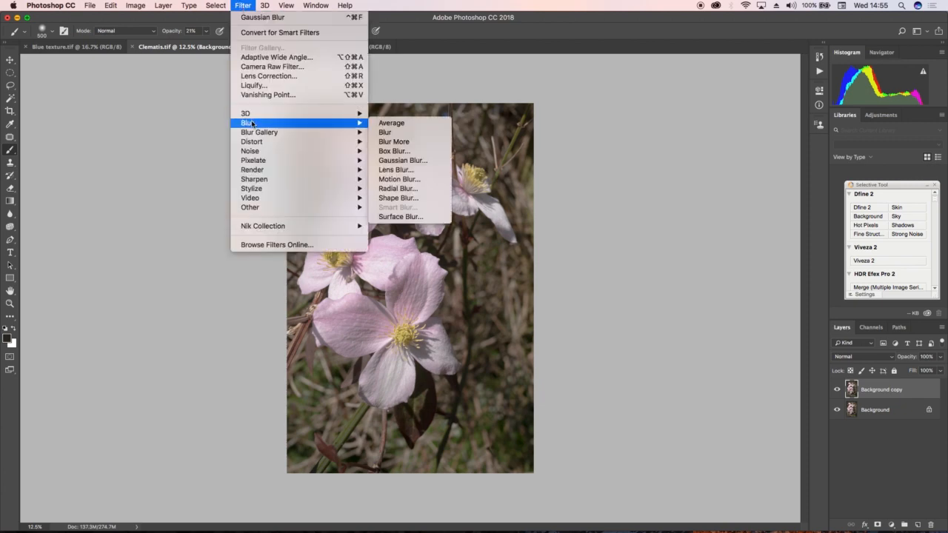
{"action": "left_click", "coordinate": [388, 163]}
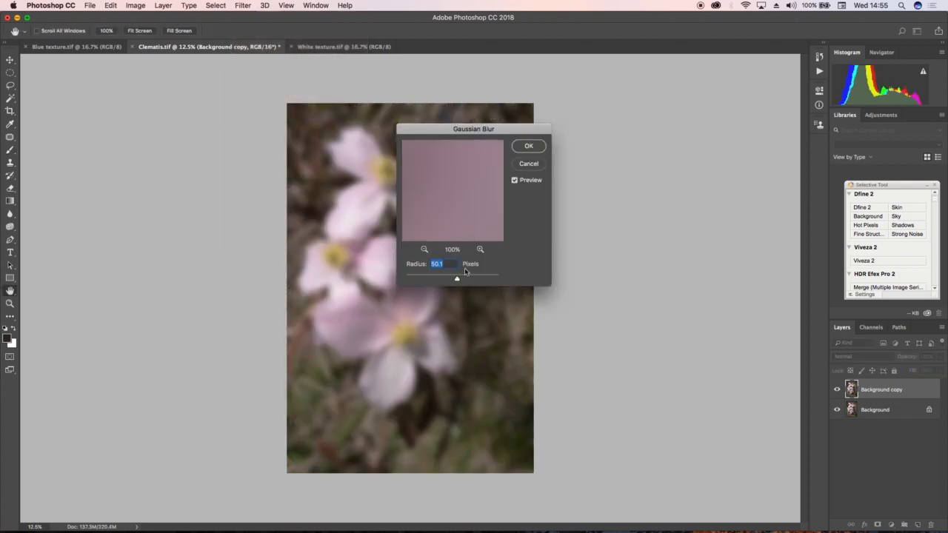
{"action": "left_click_drag", "start_coordinate": [457, 280], "coordinate": [461, 280]}
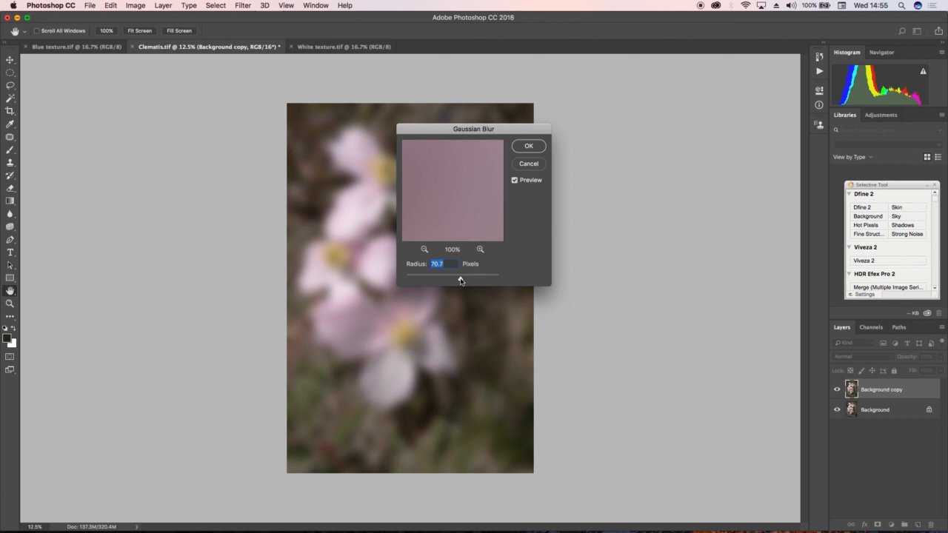
{"action": "left_click", "coordinate": [529, 147]}
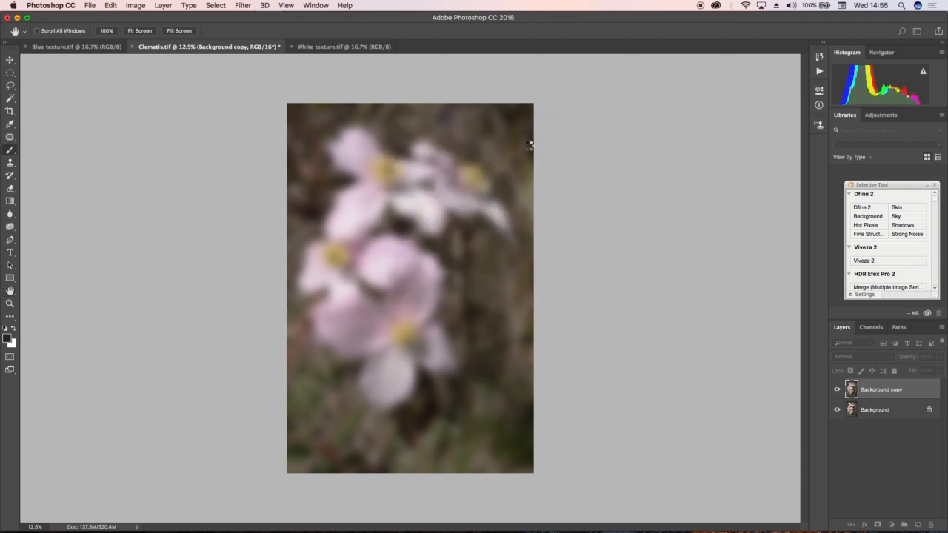
- Lower the blurred Background copy layer's opacity to 58%
{"action": "key", "text": "b"}
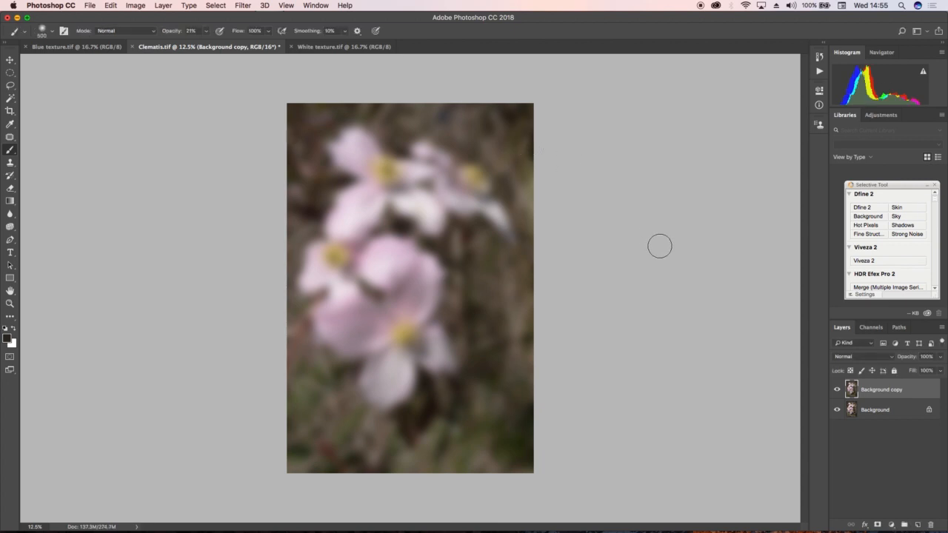
{"action": "left_click", "coordinate": [940, 357]}
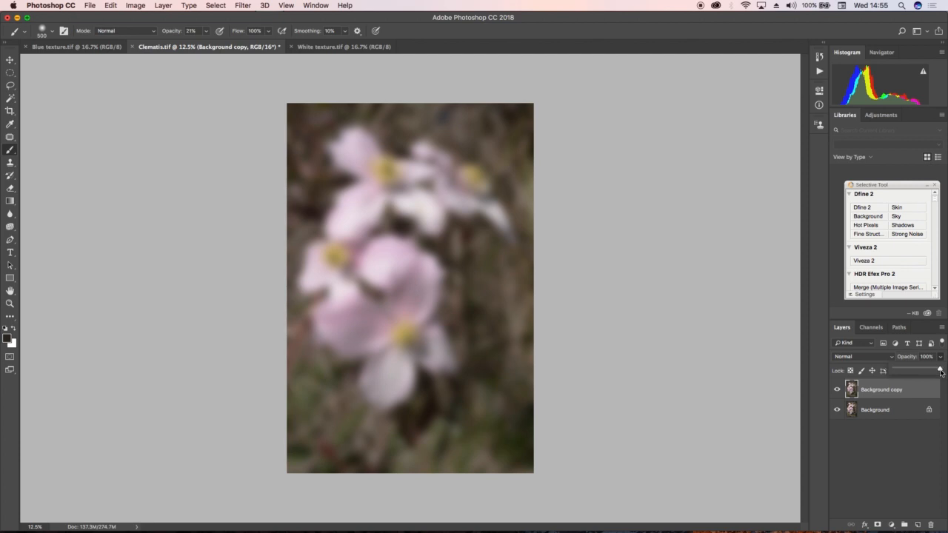
{"action": "mouse_move", "coordinate": [941, 372]}
{"action": "left_mouse_down"}
{"action": "mouse_move", "coordinate": [898, 373]}
{"action": "mouse_move", "coordinate": [923, 374]}
{"action": "left_mouse_up"}
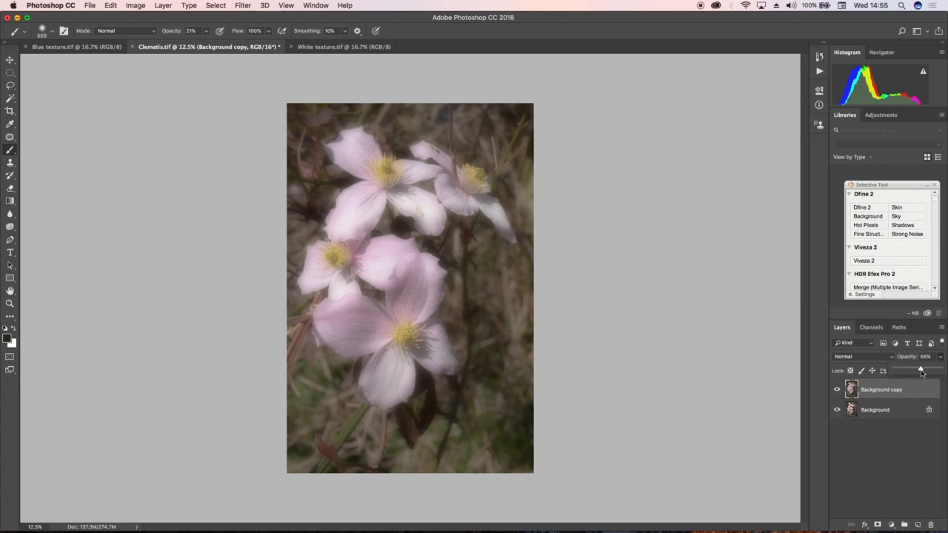
- Select the entire canvas of Blue texture.tif and copy it
{"action": "left_click", "coordinate": [75, 47]}
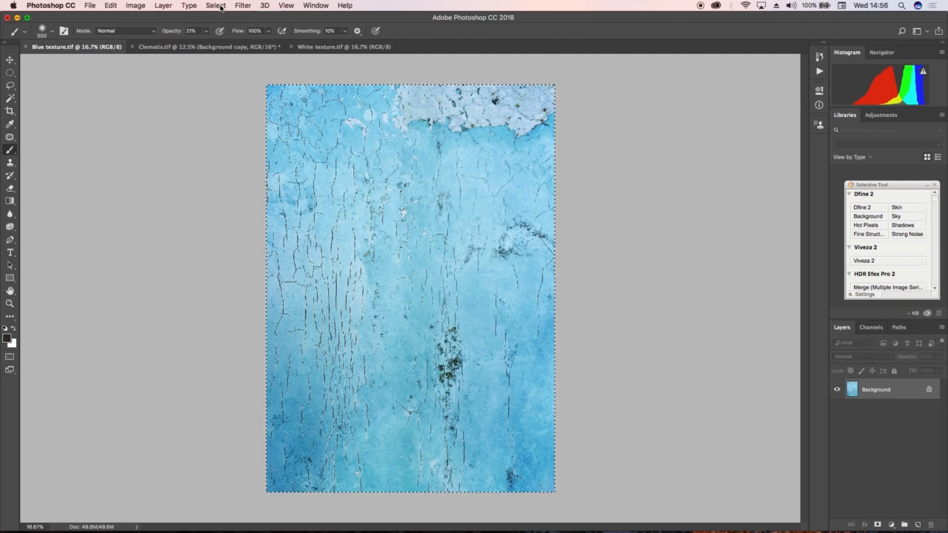
{"action": "left_click", "coordinate": [217, 5]}
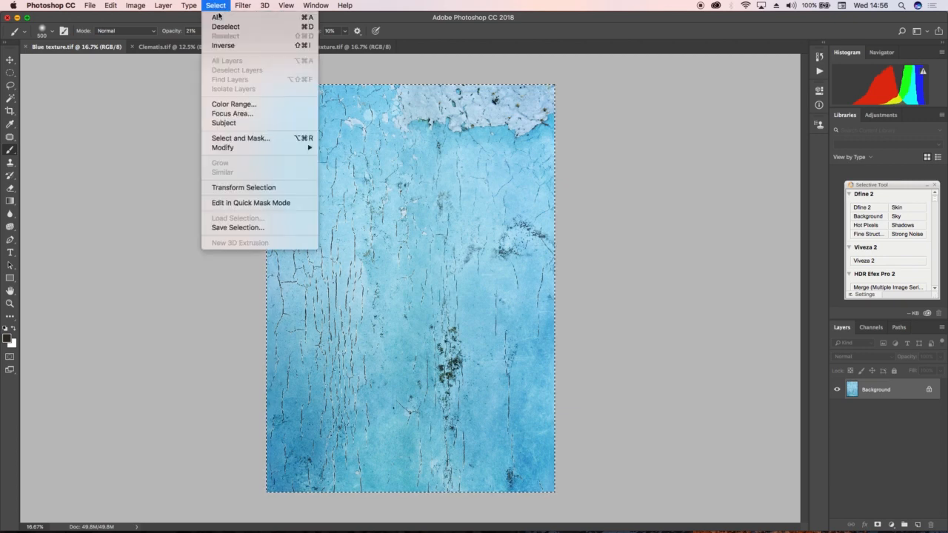
{"action": "left_click", "coordinate": [218, 17]}
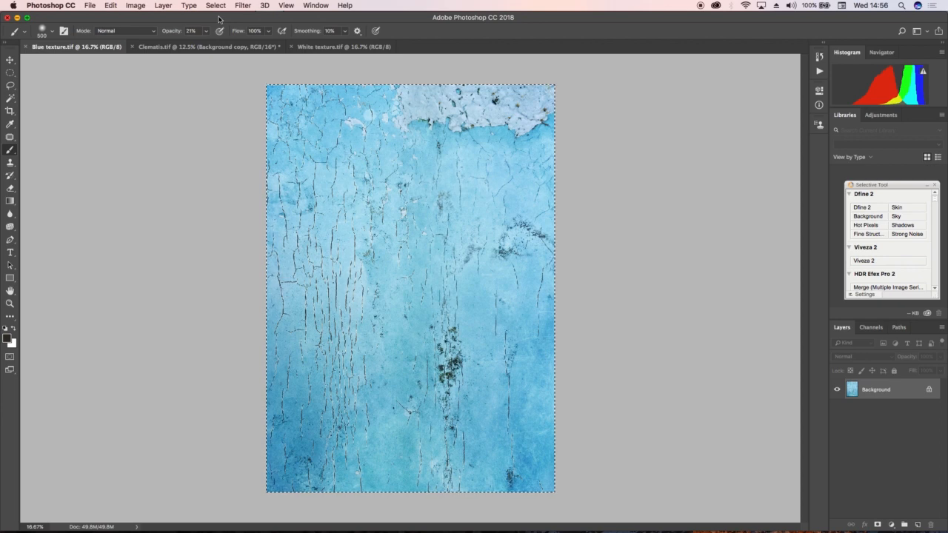
{"action": "left_click", "coordinate": [111, 6]}
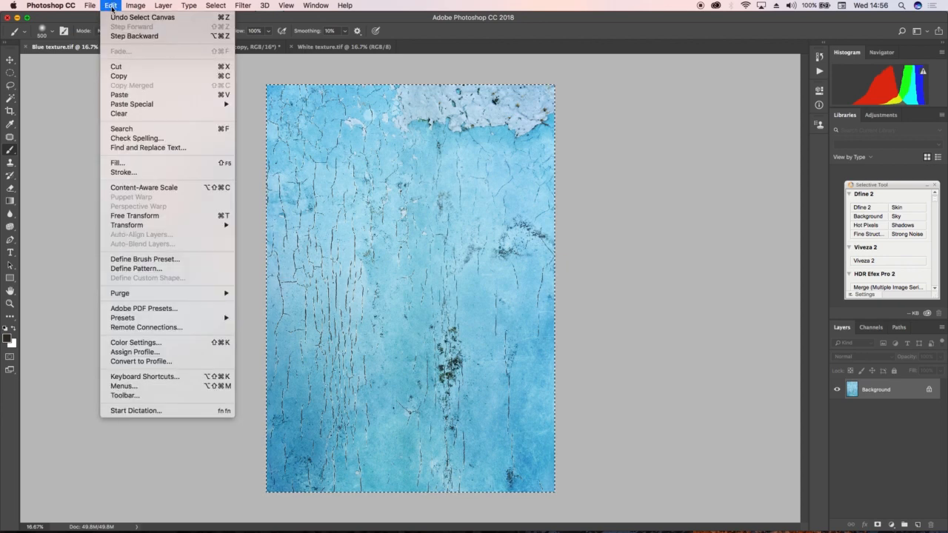
{"action": "left_click", "coordinate": [120, 76]}
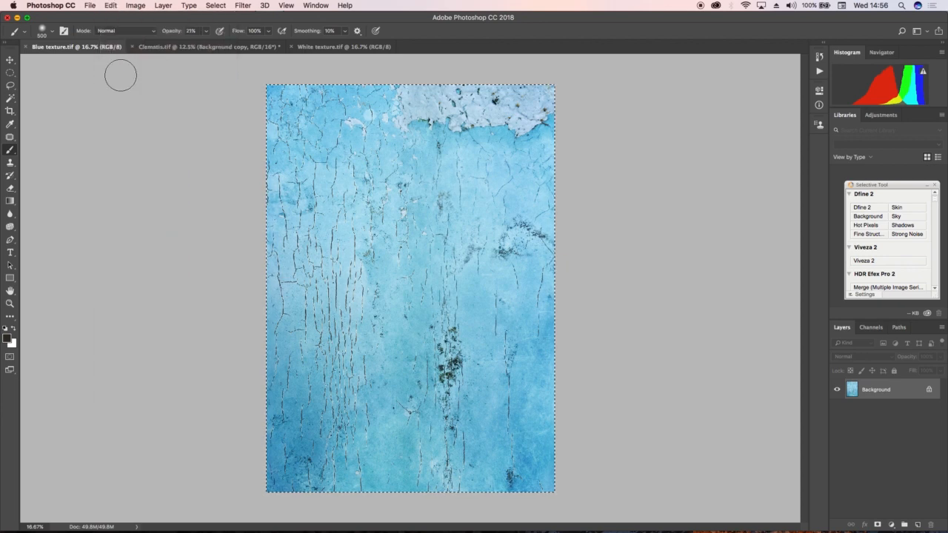
- Paste the blue texture into Clematis.tif as a new layer, accepting the colour profile conversion
{"action": "left_click", "coordinate": [176, 47]}
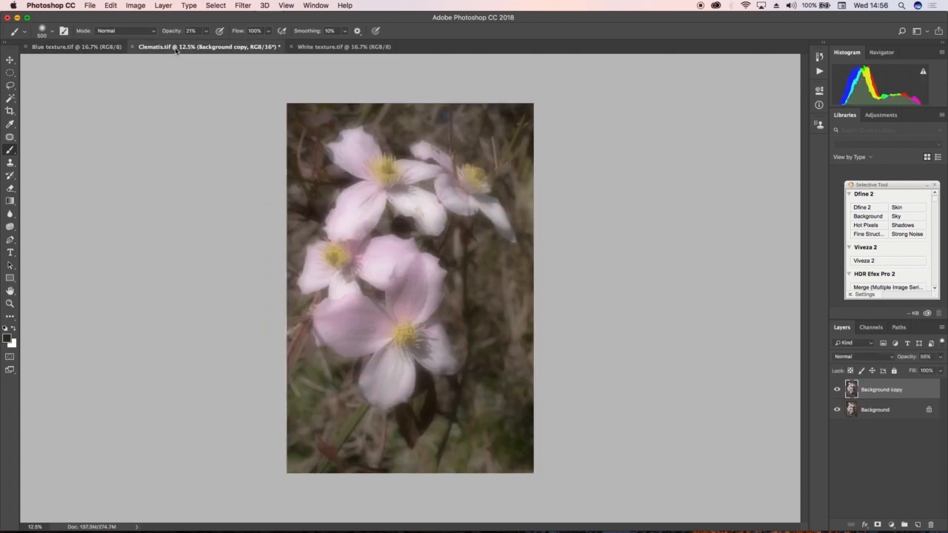
{"action": "left_click", "coordinate": [110, 8]}
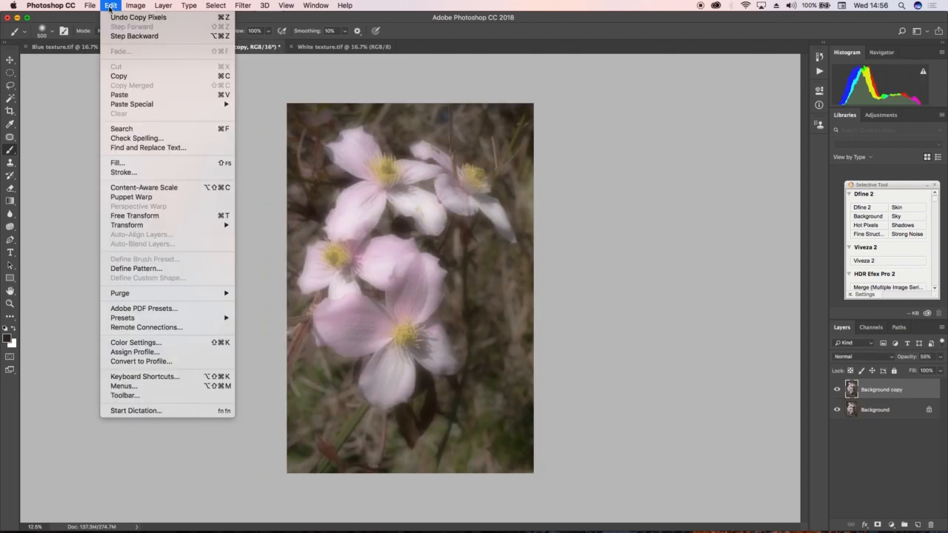
{"action": "left_click", "coordinate": [123, 94]}
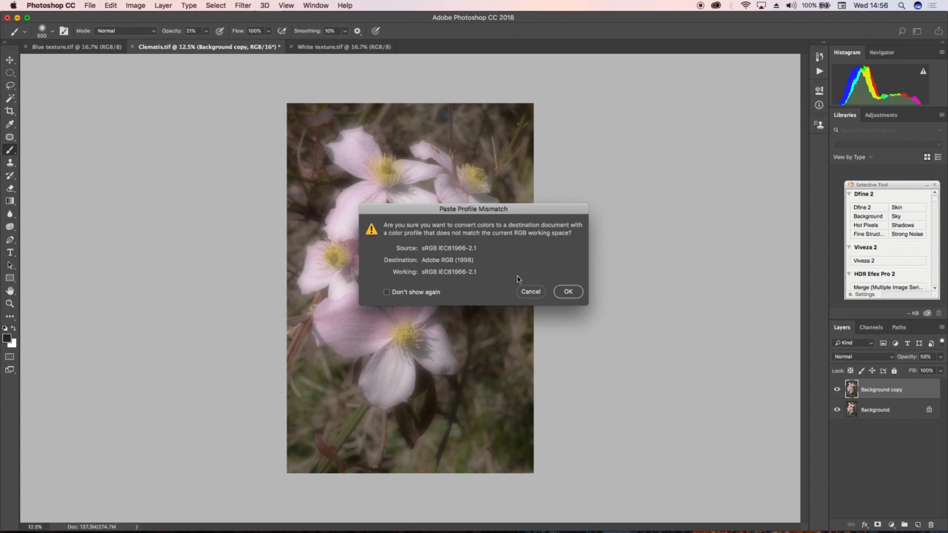
{"action": "left_click", "coordinate": [568, 292]}
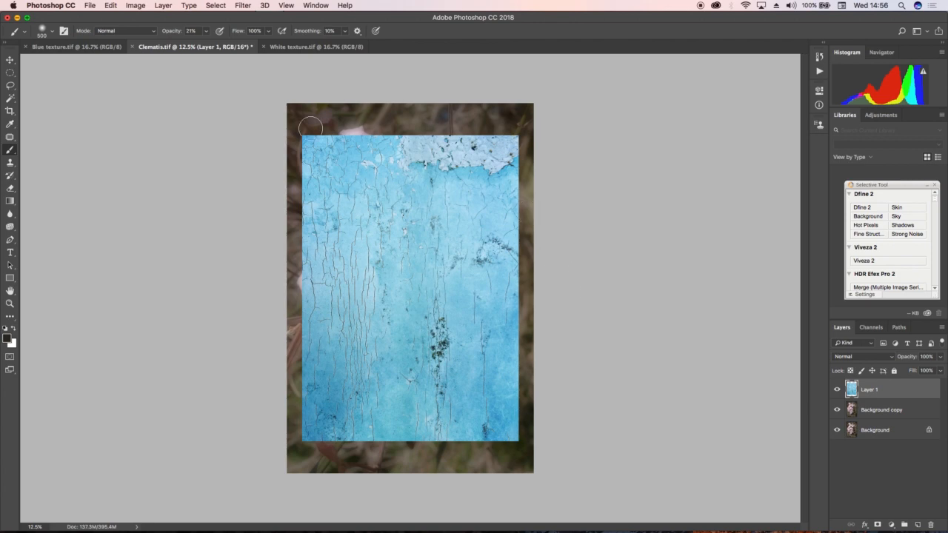
- Scale the pasted blue texture to about 114% width and 121% height so it covers the whole canvas
{"action": "left_click", "coordinate": [111, 6]}
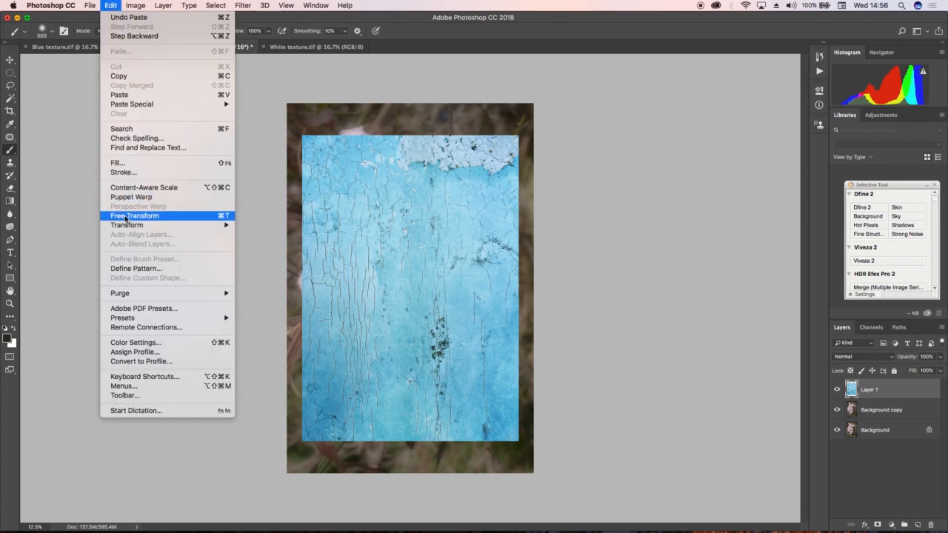
{"action": "mouse_move", "coordinate": [126, 225]}
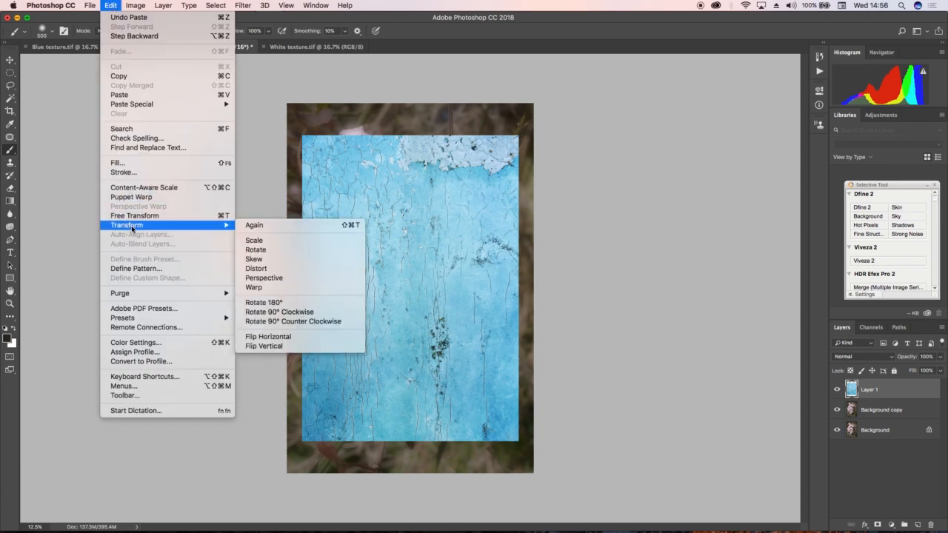
{"action": "left_click", "coordinate": [248, 240]}
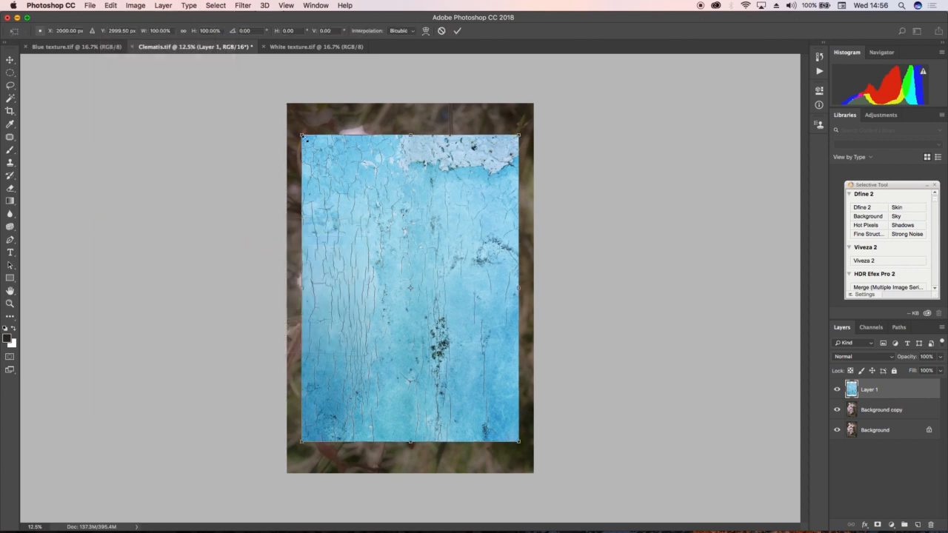
{"action": "left_click_drag", "start_coordinate": [303, 137], "coordinate": [288, 103]}
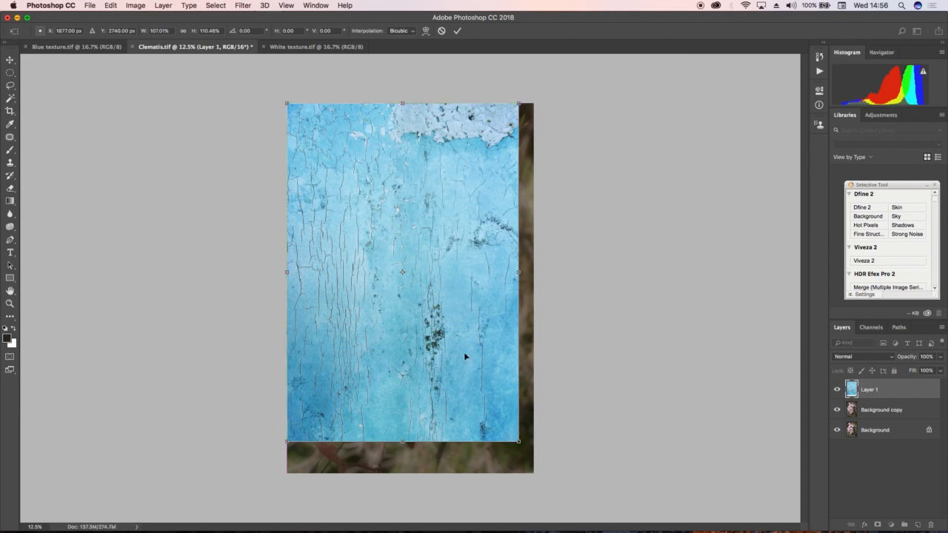
{"action": "left_click_drag", "start_coordinate": [518, 443], "coordinate": [534, 473]}
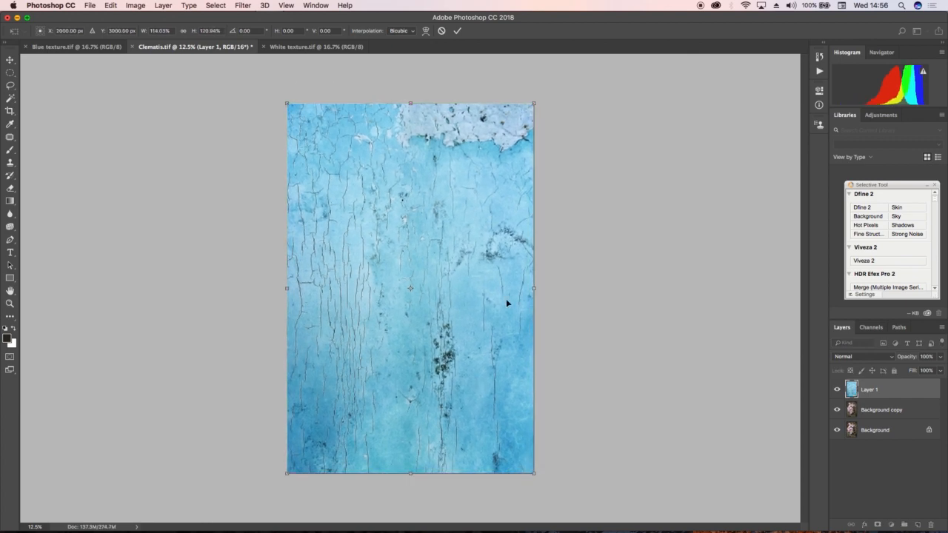
{"action": "left_click", "coordinate": [457, 31]}
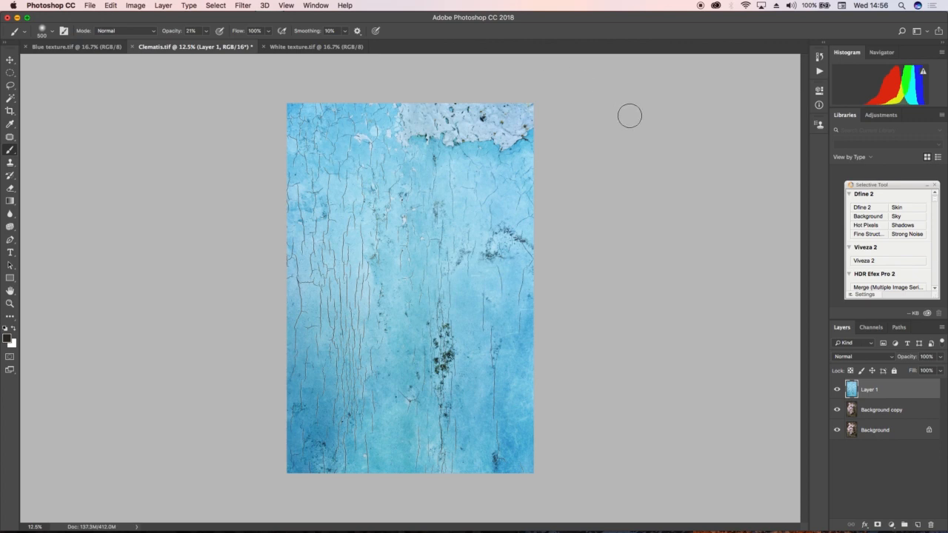
- Set the blue texture layer's opacity to 61% and its blend mode to Linear Light
{"action": "left_click", "coordinate": [940, 371]}
{"action": "left_click_drag", "start_coordinate": [939, 373], "coordinate": [923, 374]}
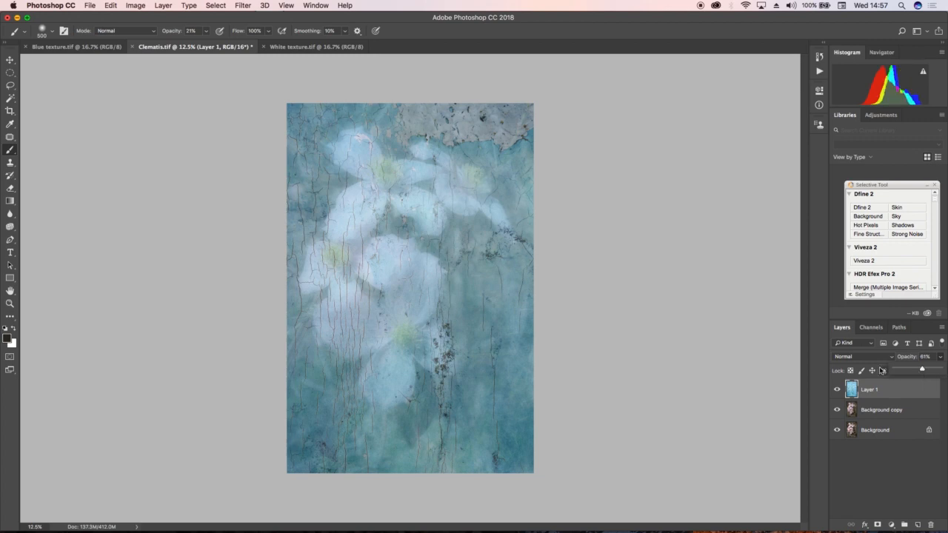
{"action": "left_click", "coordinate": [873, 358]}
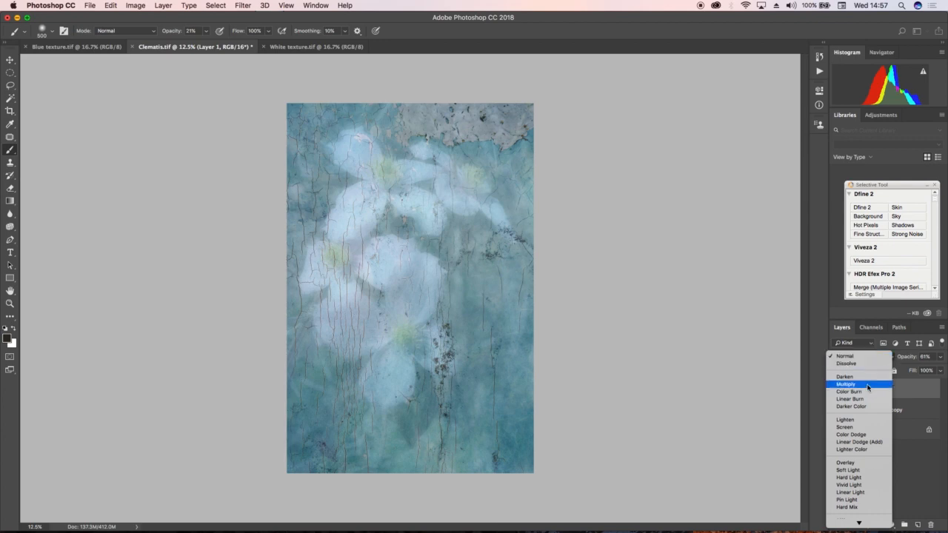
{"action": "left_click", "coordinate": [857, 494]}
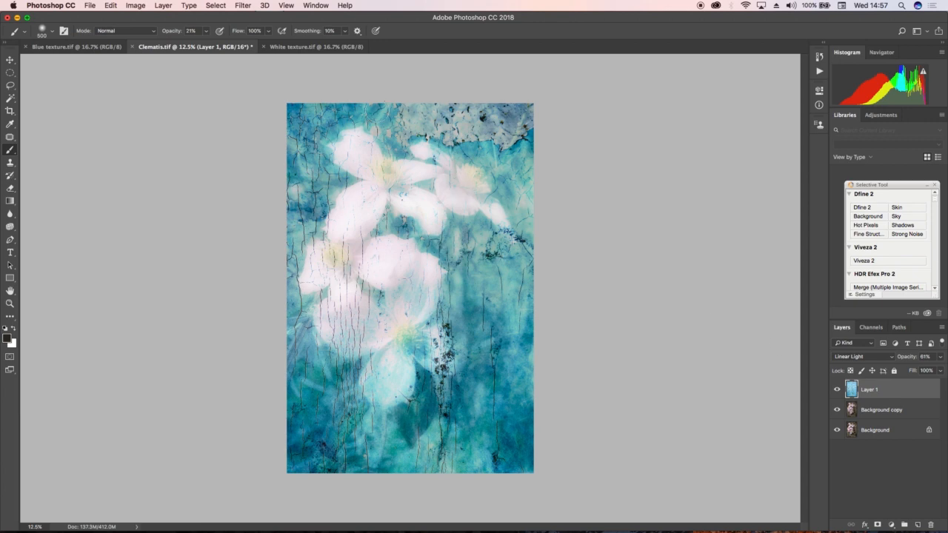
- Select the entire canvas of White texture.tif and copy it
{"action": "left_click", "coordinate": [310, 47]}
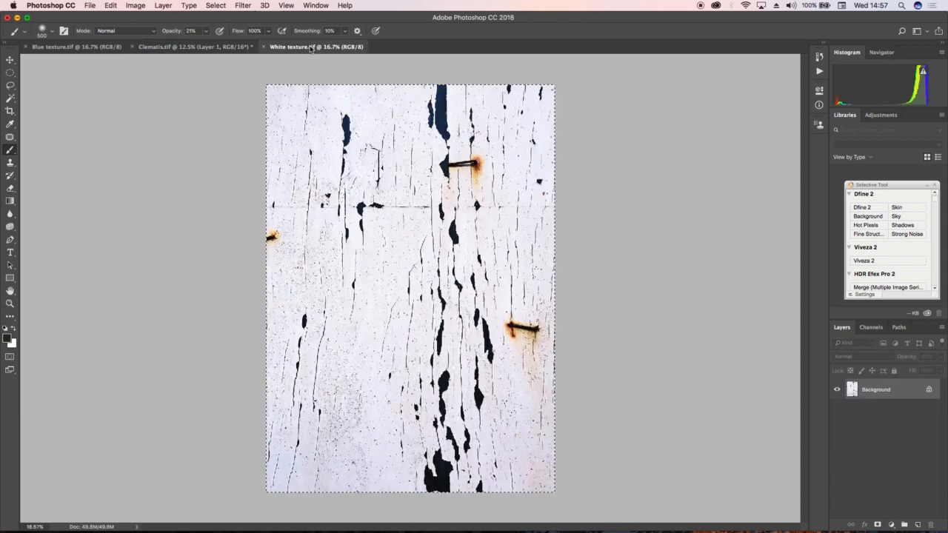
{"action": "left_click", "coordinate": [215, 6]}
{"action": "left_click", "coordinate": [215, 18]}
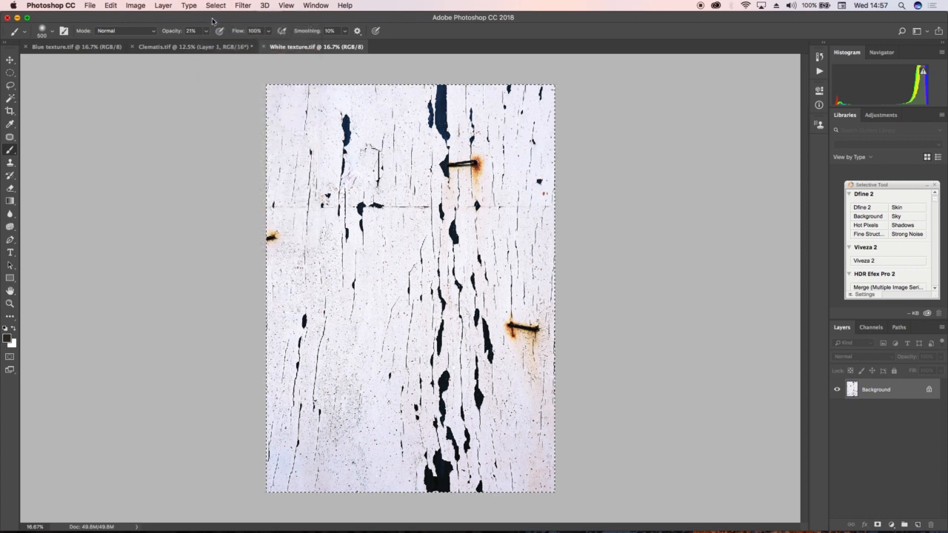
{"action": "left_click", "coordinate": [113, 5]}
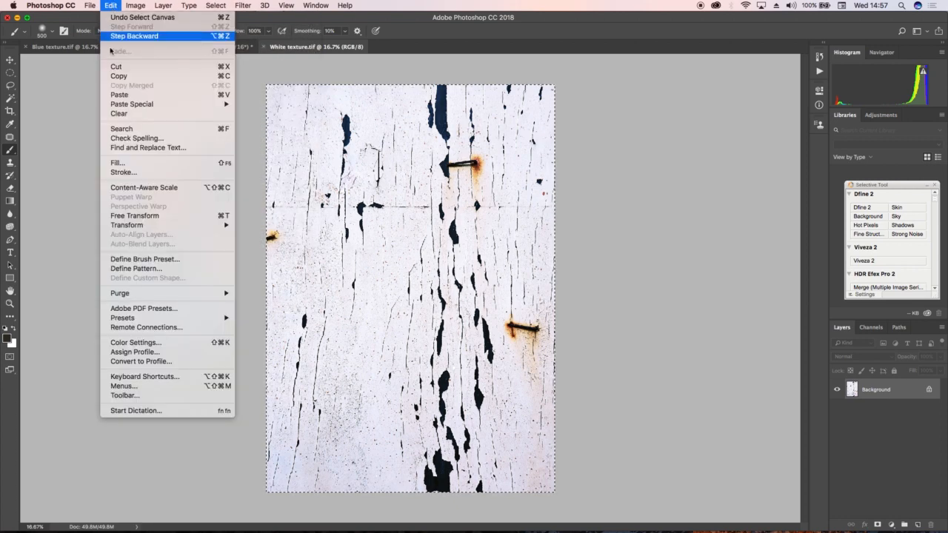
{"action": "left_click", "coordinate": [112, 77]}
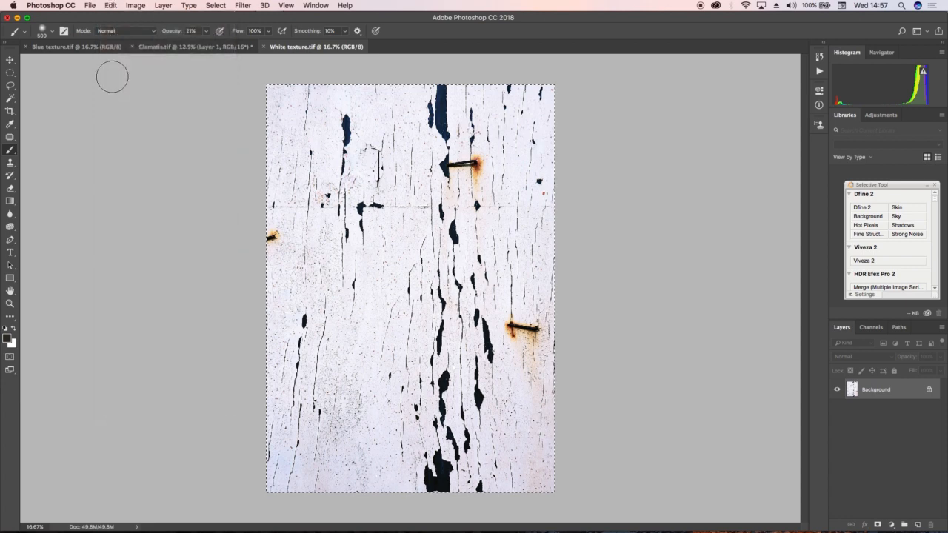
- Paste the copied white texture into Clematis.tif as a new layer, accepting the colour profile conversion
{"action": "left_click", "coordinate": [166, 49]}
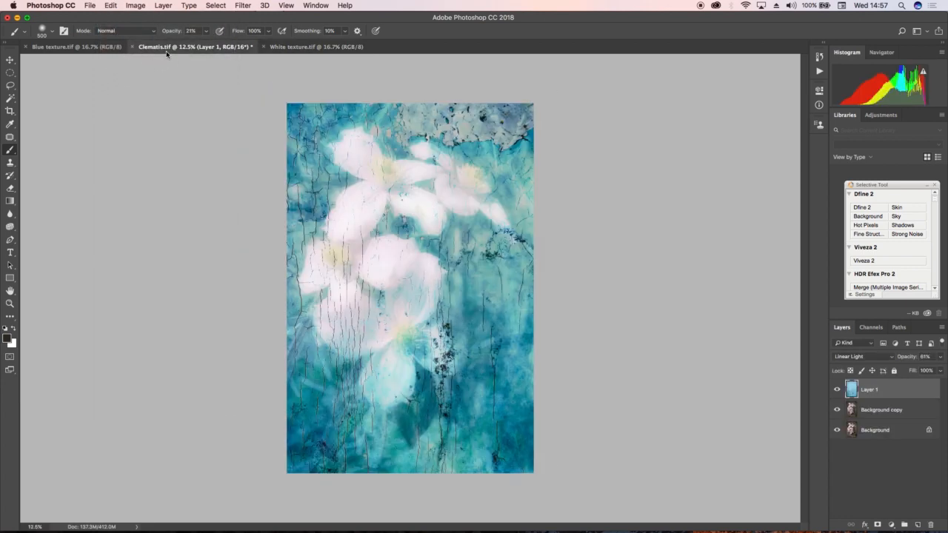
{"action": "left_click", "coordinate": [111, 7]}
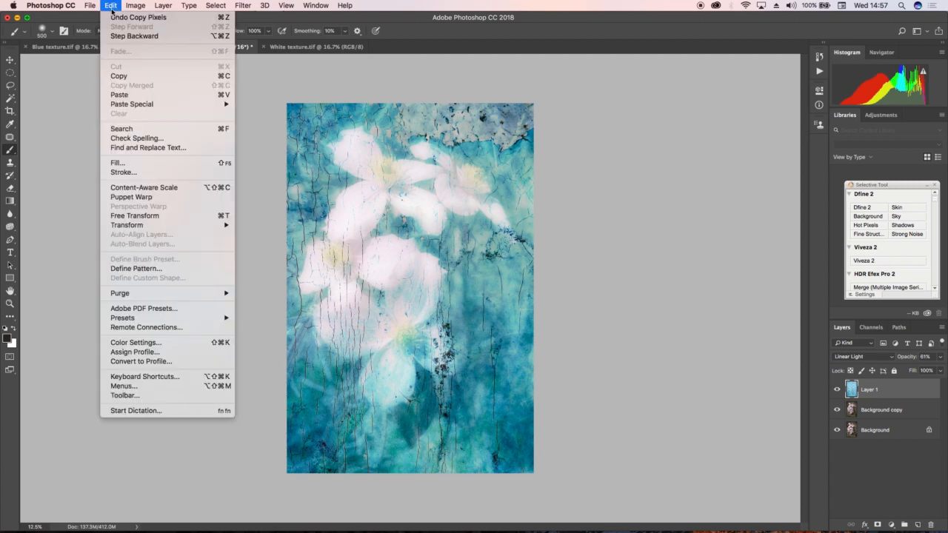
{"action": "left_click", "coordinate": [117, 93]}
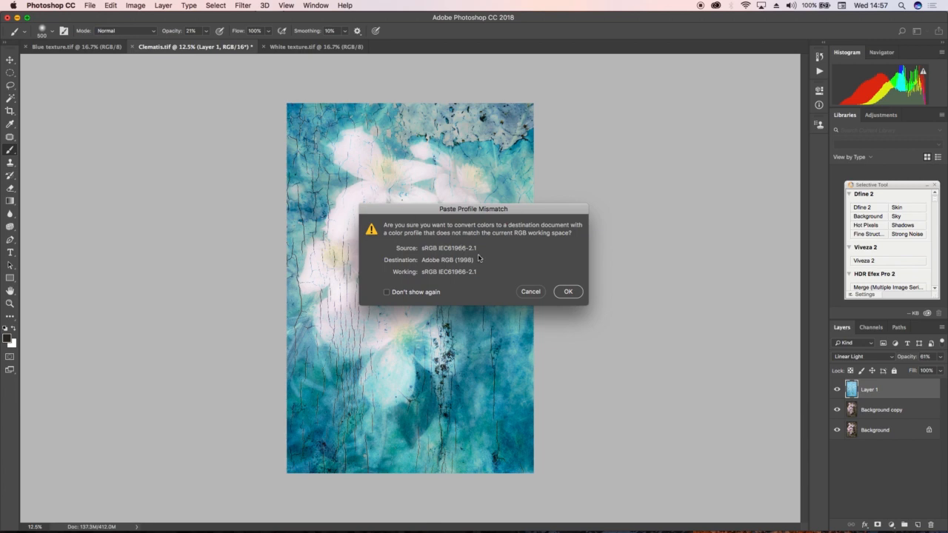
{"action": "left_click", "coordinate": [566, 291]}
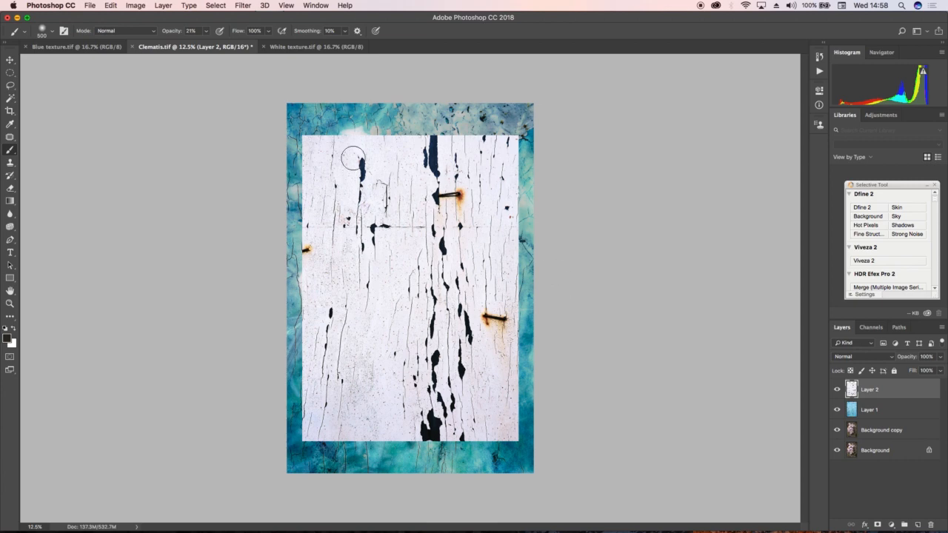
- Scale the pasted white texture to about 114% width and 121% height so it covers the whole canvas
{"action": "left_click", "coordinate": [110, 5]}
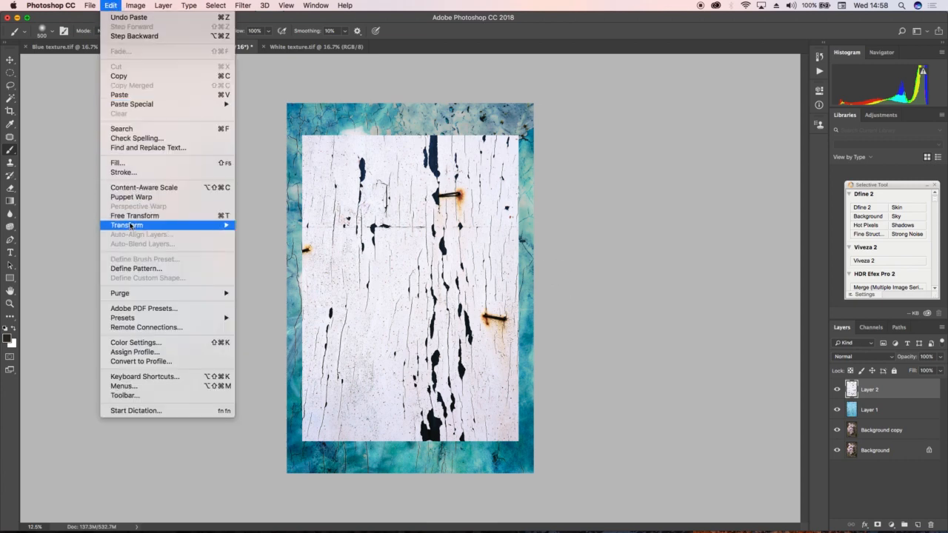
{"action": "mouse_move", "coordinate": [131, 225]}
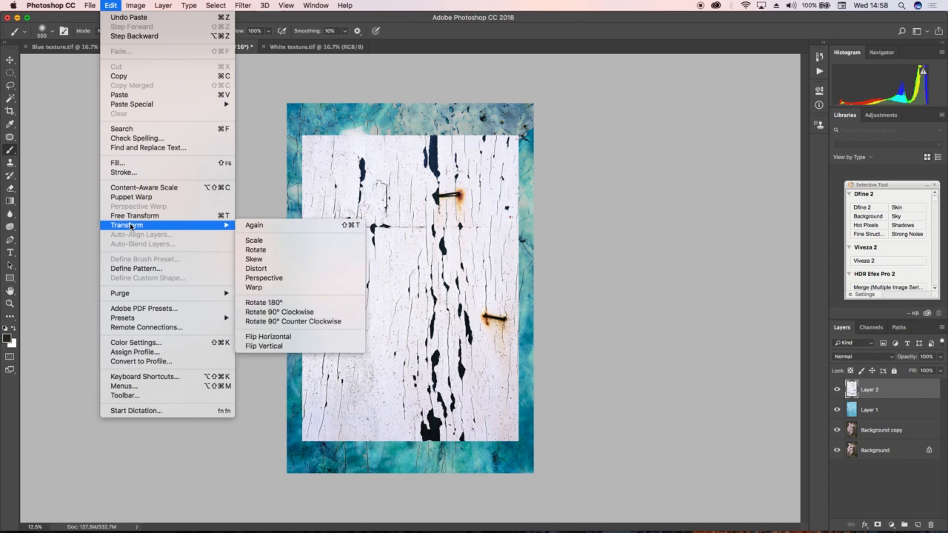
{"action": "left_click", "coordinate": [243, 241]}
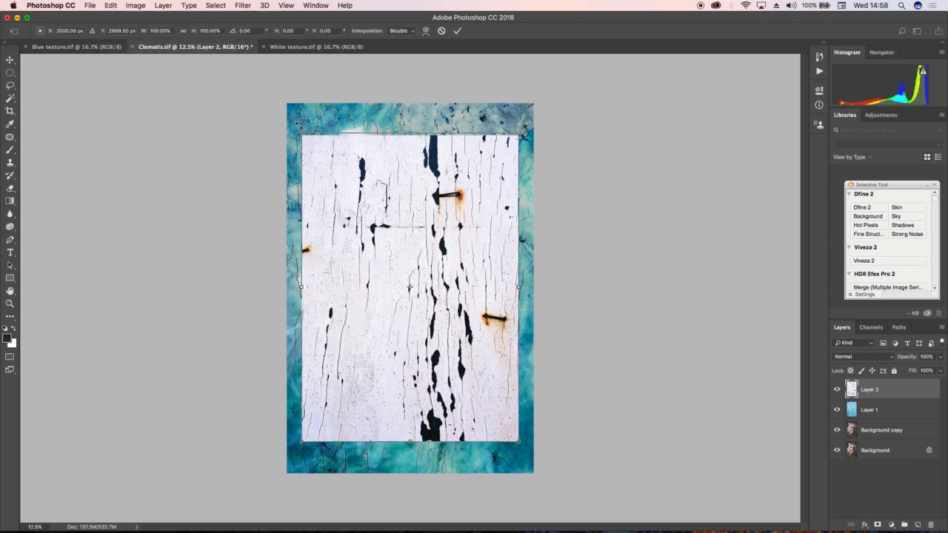
{"action": "left_click_drag", "start_coordinate": [302, 136], "coordinate": [287, 103]}
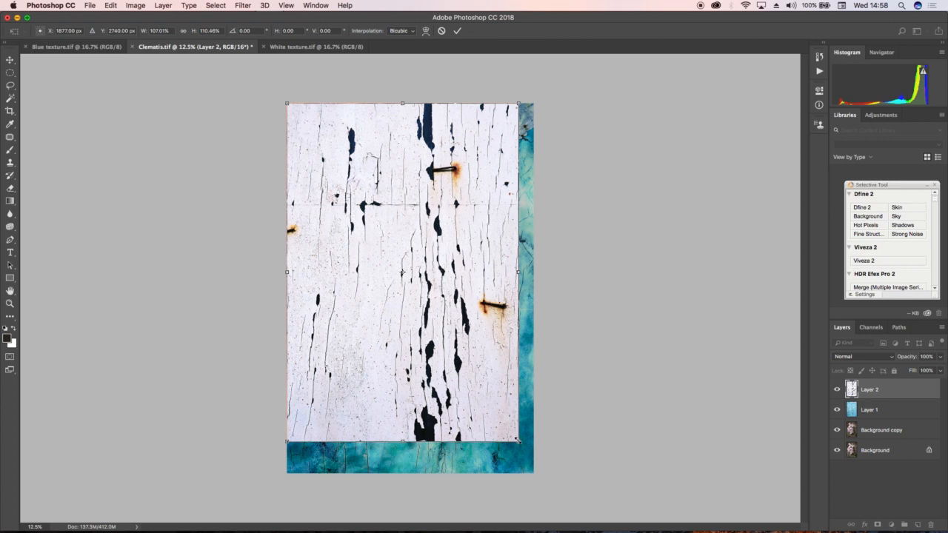
{"action": "left_click_drag", "start_coordinate": [518, 442], "coordinate": [534, 472]}
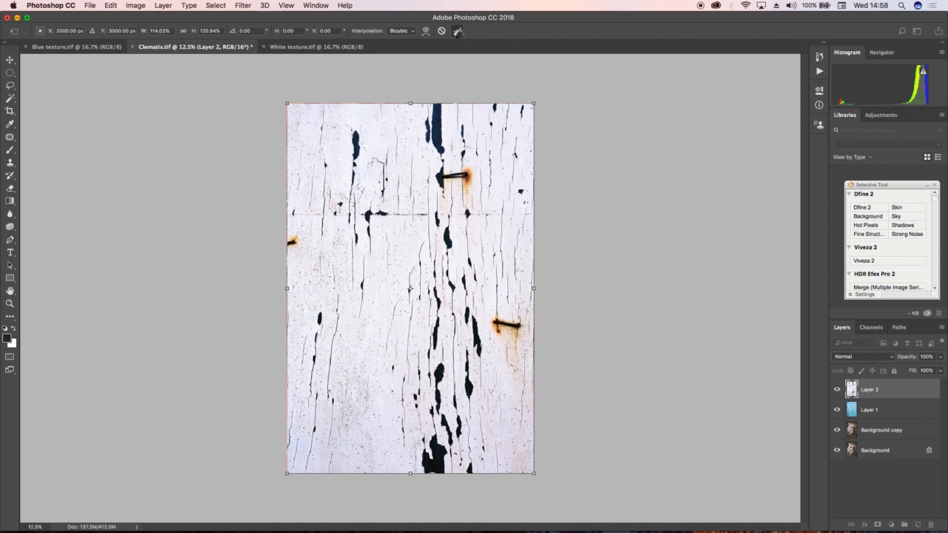
{"action": "left_click", "coordinate": [458, 31]}
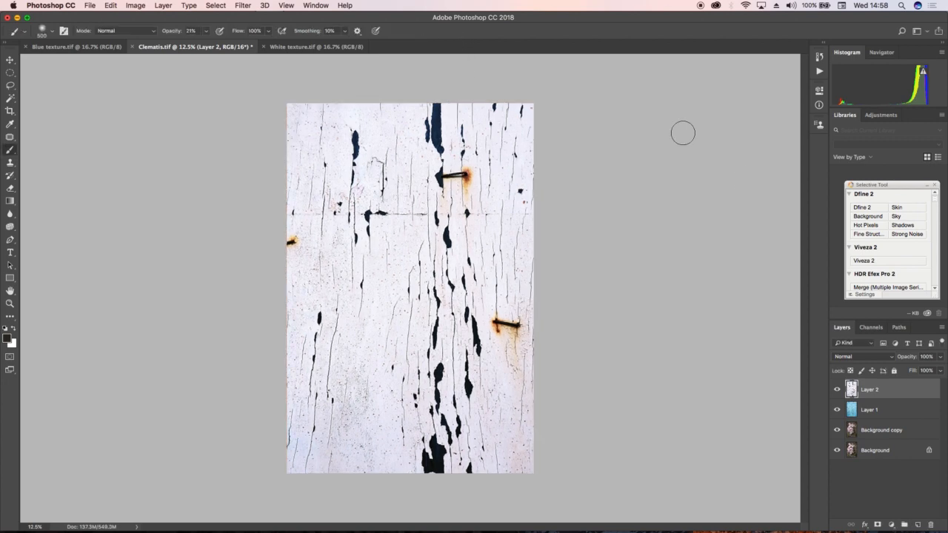
- Set the white texture layer's opacity to 25% and its blend mode to Lighten
{"action": "left_click", "coordinate": [941, 357]}
{"action": "left_click_drag", "start_coordinate": [940, 369], "coordinate": [907, 373]}
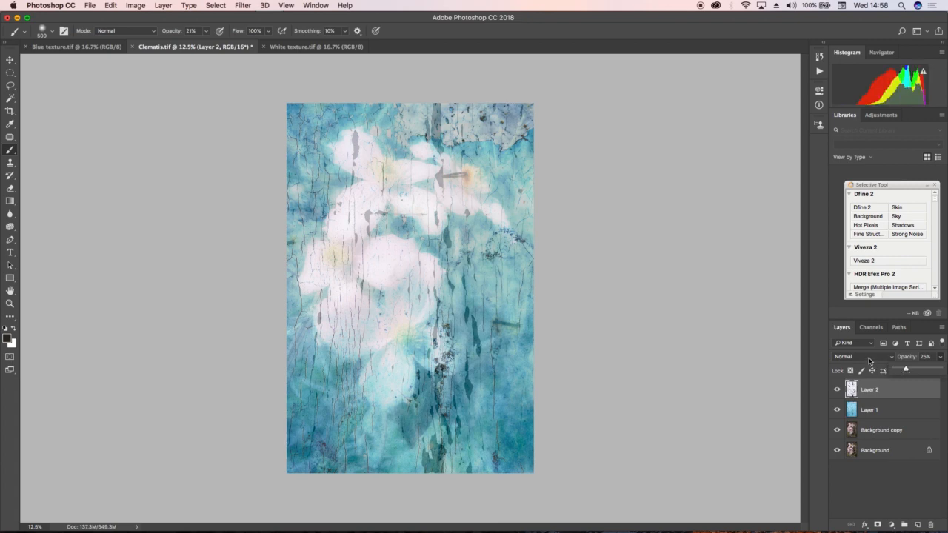
{"action": "left_click", "coordinate": [872, 359]}
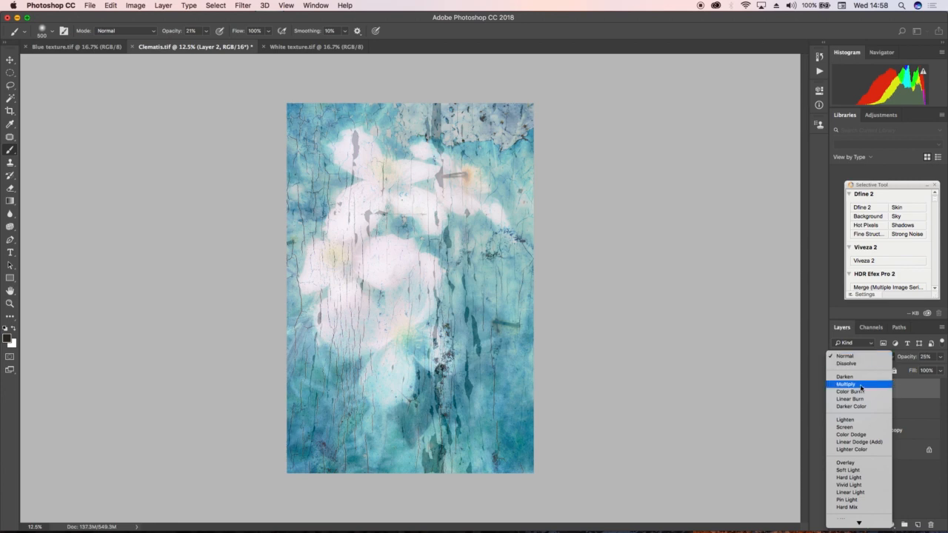
{"action": "left_click", "coordinate": [859, 421]}
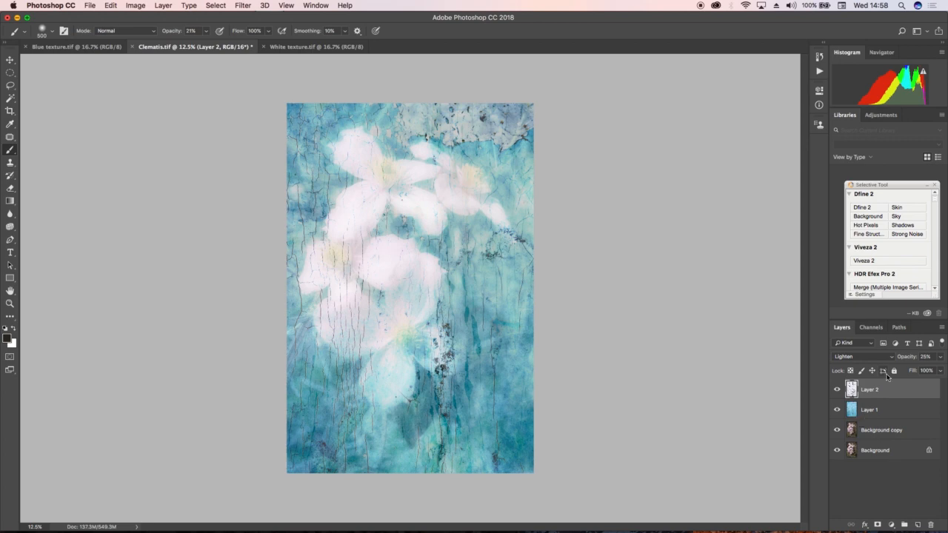
- Compare the image with and without the white texture layer, and reduce that layer's opacity to 18%
{"action": "left_click", "coordinate": [838, 390]}
{"action": "left_click", "coordinate": [838, 390]}
{"action": "left_click", "coordinate": [838, 390]}
{"action": "left_click", "coordinate": [838, 391]}
{"action": "left_click", "coordinate": [838, 391]}
{"action": "left_click", "coordinate": [838, 391]}
{"action": "left_click", "coordinate": [942, 359]}
{"action": "left_click_drag", "start_coordinate": [907, 371], "coordinate": [904, 373]}
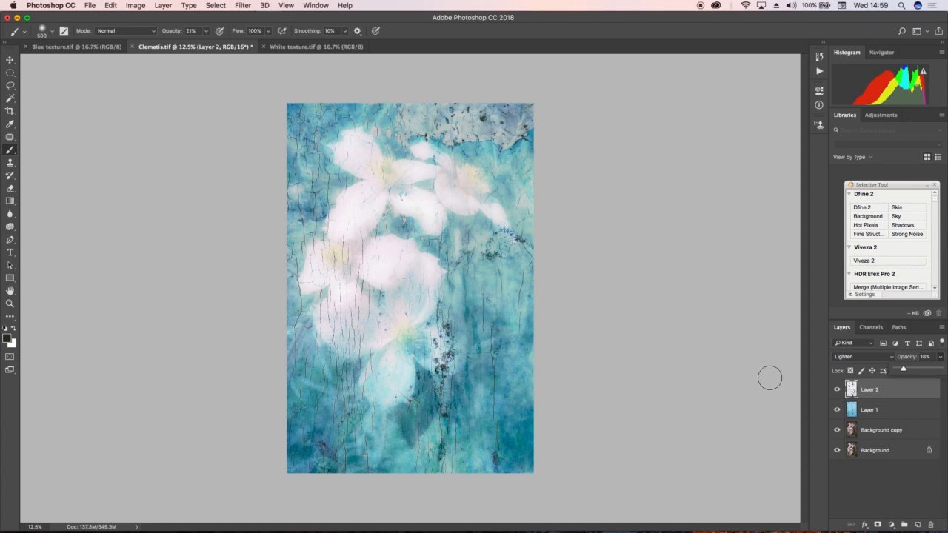
- Merge a copy of all visible layers into a new top layer, keeping the original layers
{"action": "left_click", "coordinate": [164, 6]}
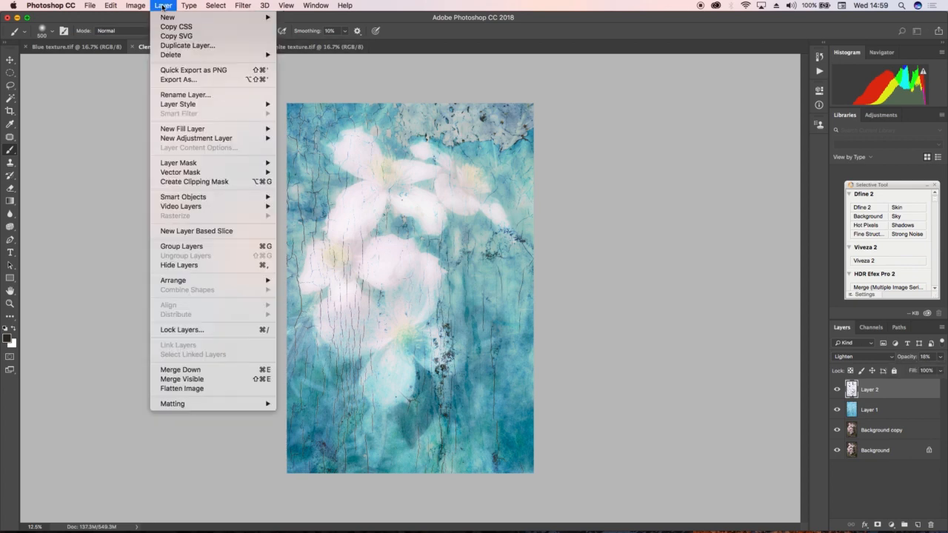
{"action": "left_click", "coordinate": [178, 379]}
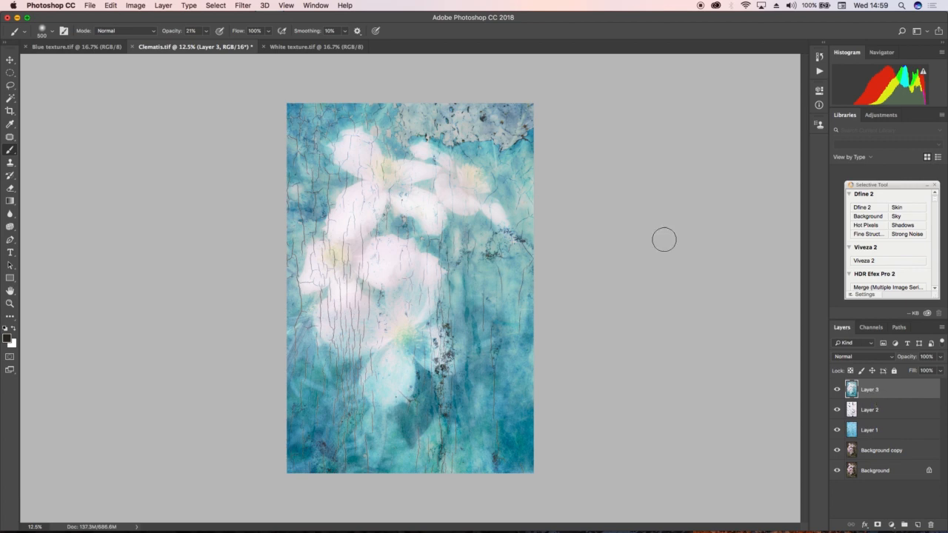
- Apply a Camera Raw post-crop vignette with amount -40 to the merged layer, and set the layer's opacity to 40%
{"action": "left_click", "coordinate": [245, 6]}
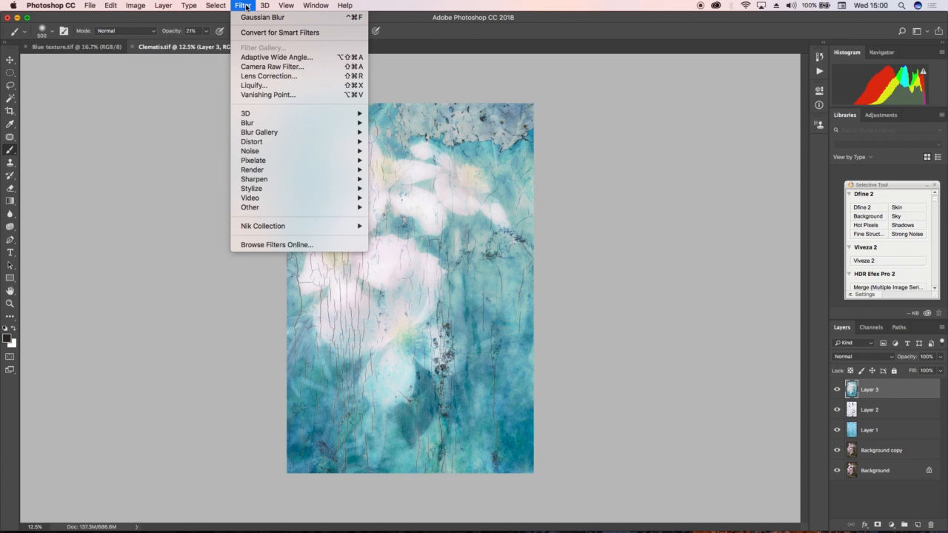
{"action": "left_click", "coordinate": [250, 68]}
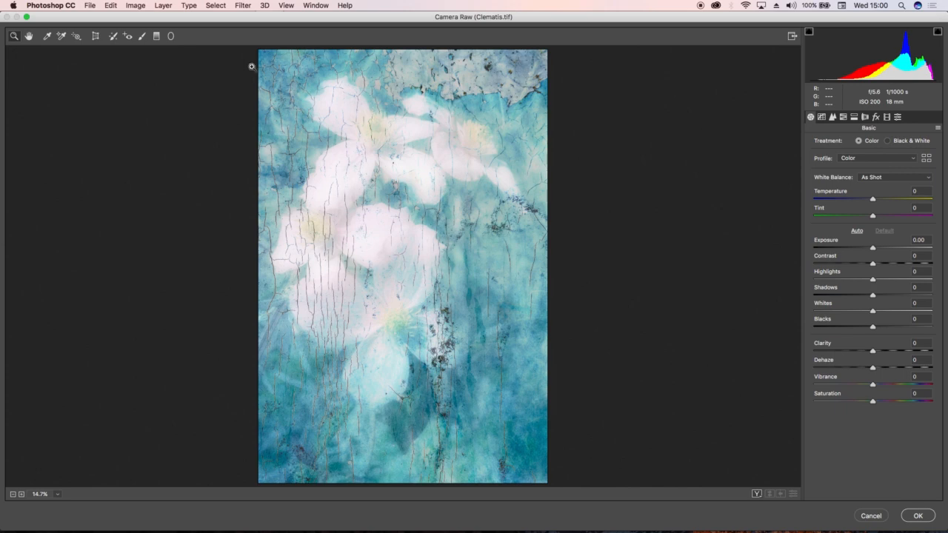
{"action": "left_click", "coordinate": [877, 117]}
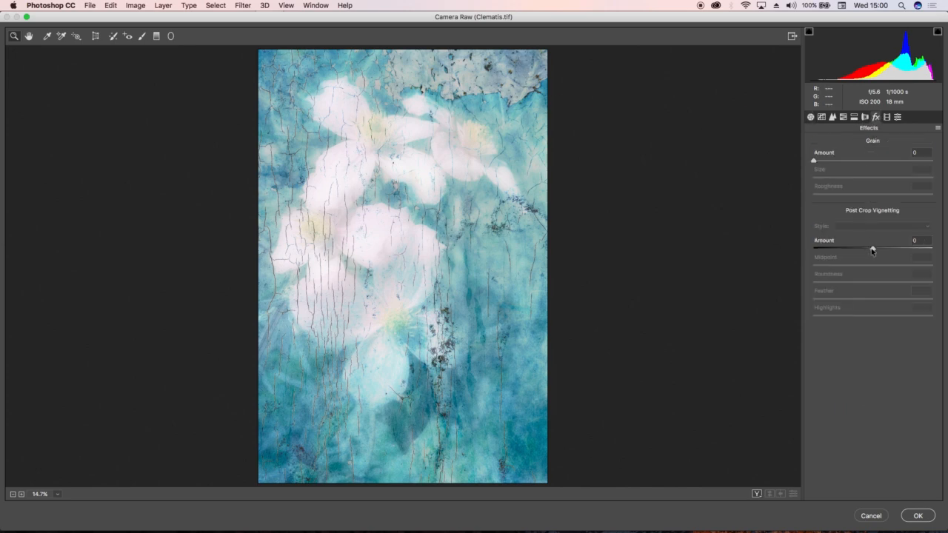
{"action": "left_click_drag", "start_coordinate": [872, 250], "coordinate": [849, 250]}
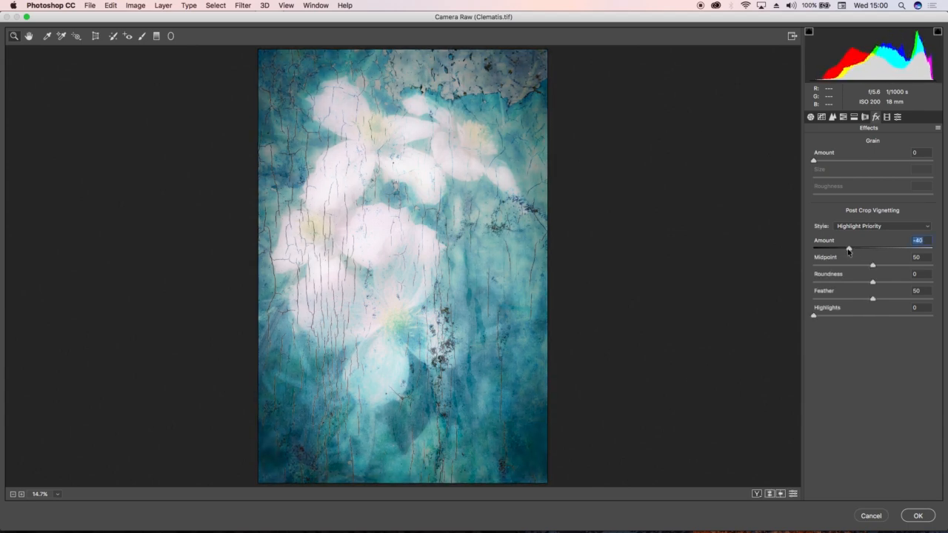
{"action": "left_click", "coordinate": [914, 513]}
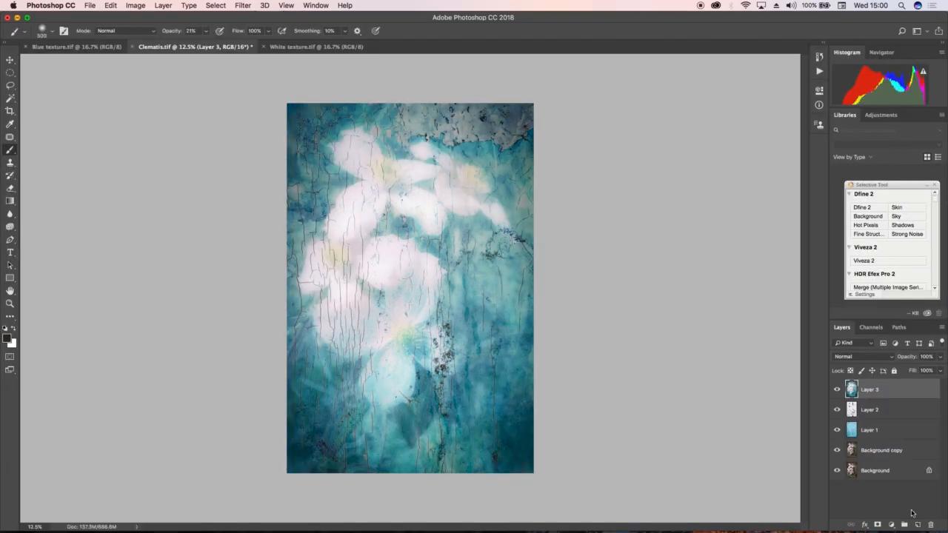
{"action": "left_click", "coordinate": [942, 357]}
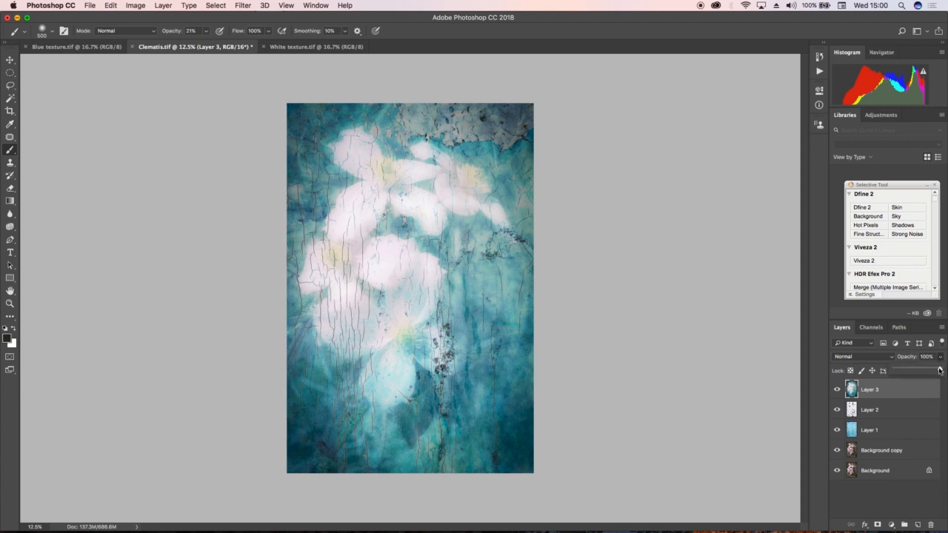
{"action": "left_click_drag", "start_coordinate": [941, 370], "coordinate": [913, 370]}
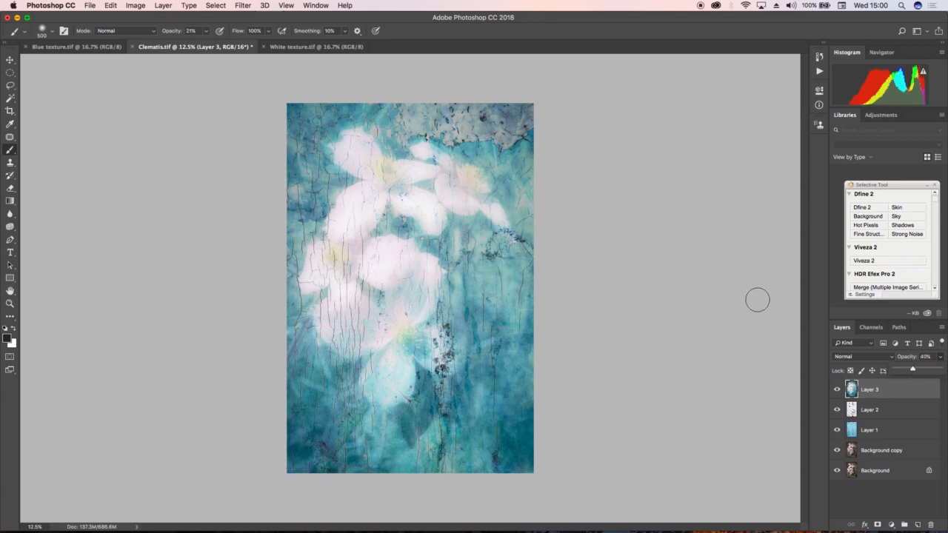